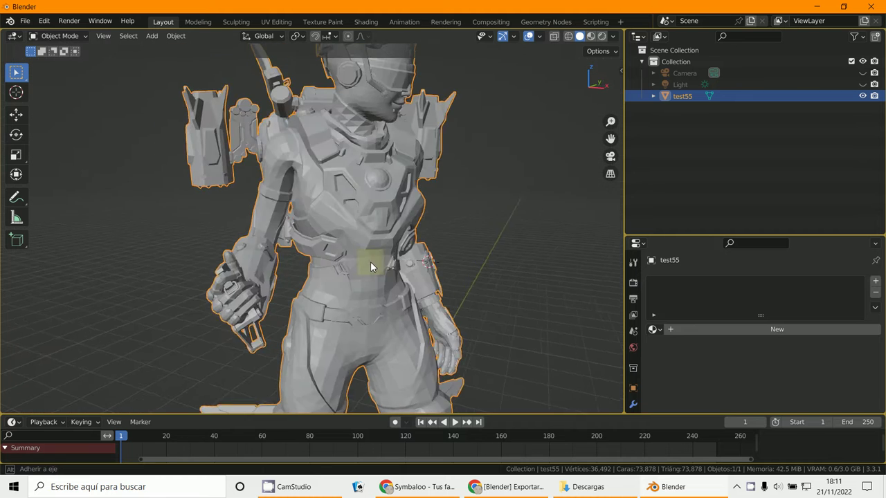
# Turn on the statistics overlay for the scene in the viewport
pyautogui.keyDown('shift'); pyautogui.moveTo(336, 189); pyautogui.dragTo(314, 295, button='middle'); pyautogui.keyUp('shift')
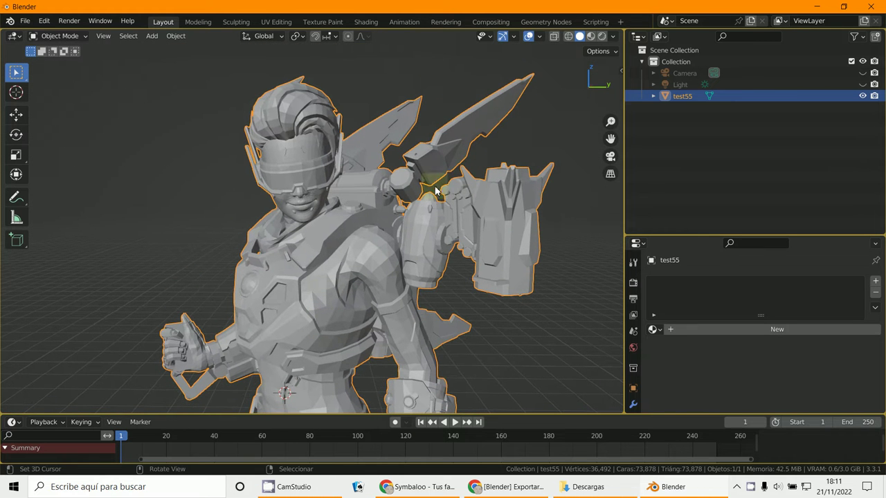
pyautogui.click(541, 40)
pyautogui.click(465, 129)
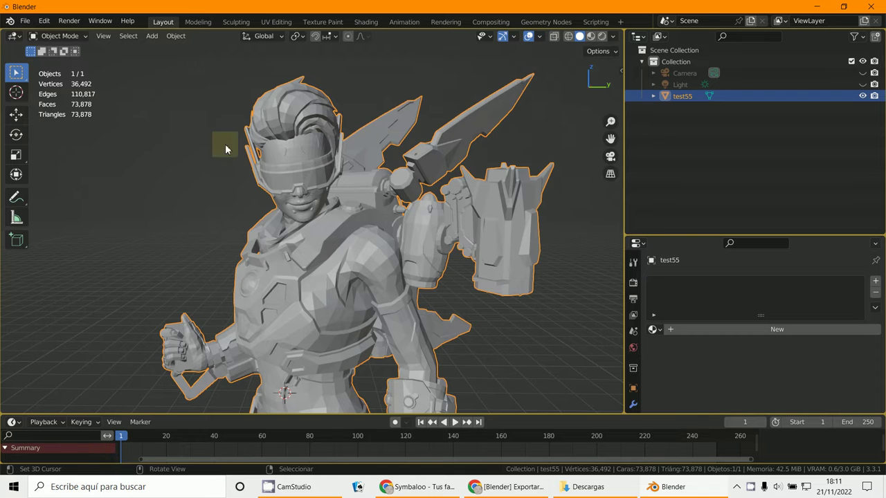
# Examine the faceted mesh of the figure's head, chest and shoulders from several sides
pyautogui.scroll(5, 138, 143)
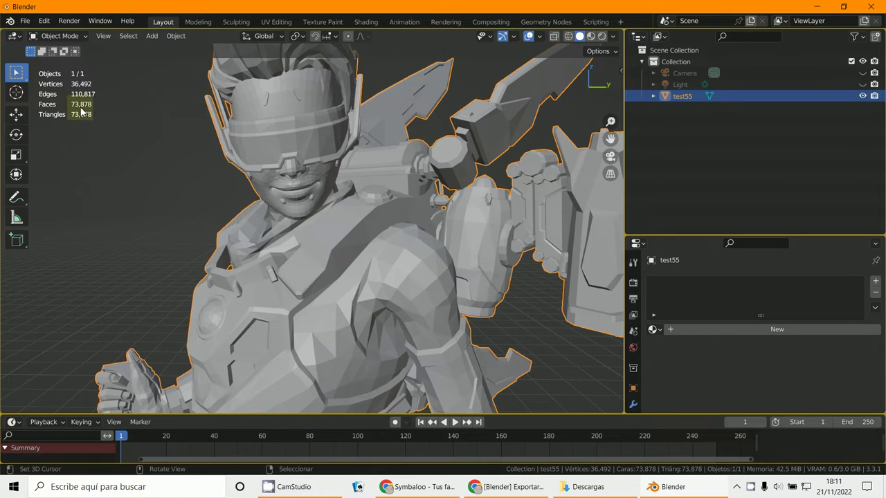
pyautogui.scroll(-3, 304, 242)
pyautogui.moveTo(323, 246); pyautogui.dragTo(269, 274, button='middle')
pyautogui.scroll(5, 422, 260)
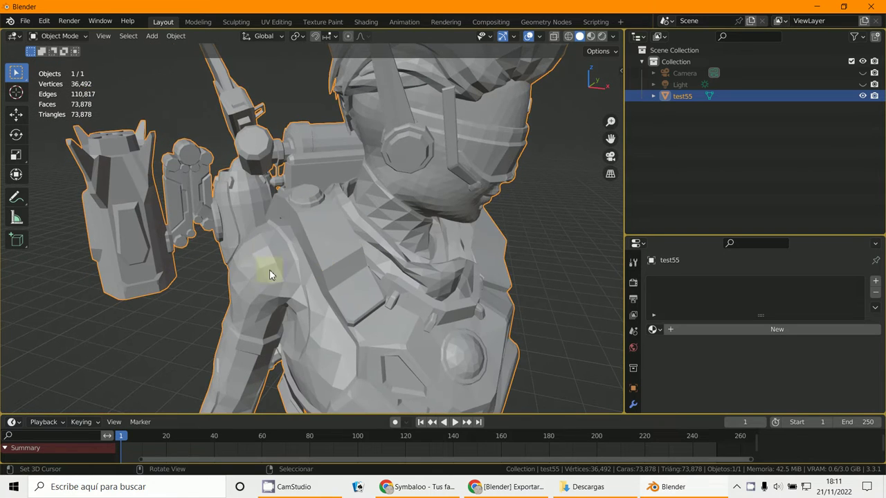
pyautogui.scroll(-3, 299, 273)
pyautogui.moveTo(348, 275); pyautogui.dragTo(256, 249, button='middle')
pyautogui.scroll(-3, 255, 254)
pyautogui.moveTo(291, 273); pyautogui.dragTo(401, 252, button='middle')
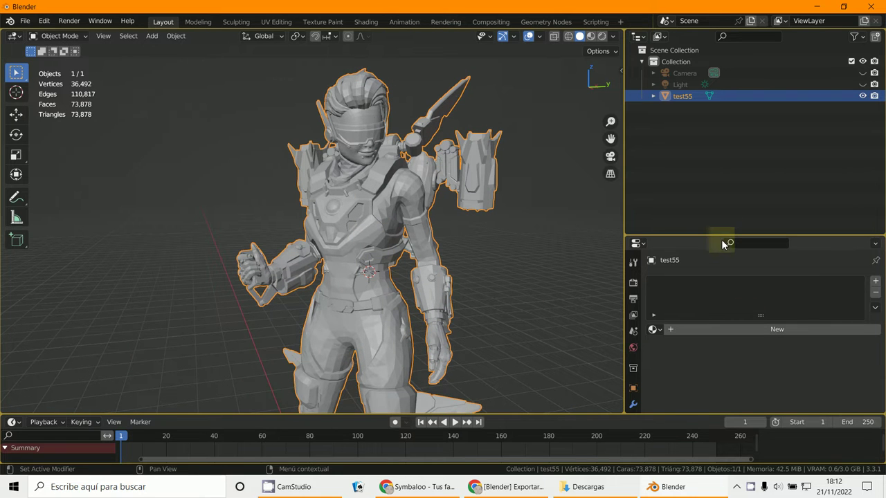
# Add a Subdivision Surface modifier to test55 with a viewport level of 2
pyautogui.moveTo(715, 237); pyautogui.dragTo(716, 148)
pyautogui.click(633, 318)
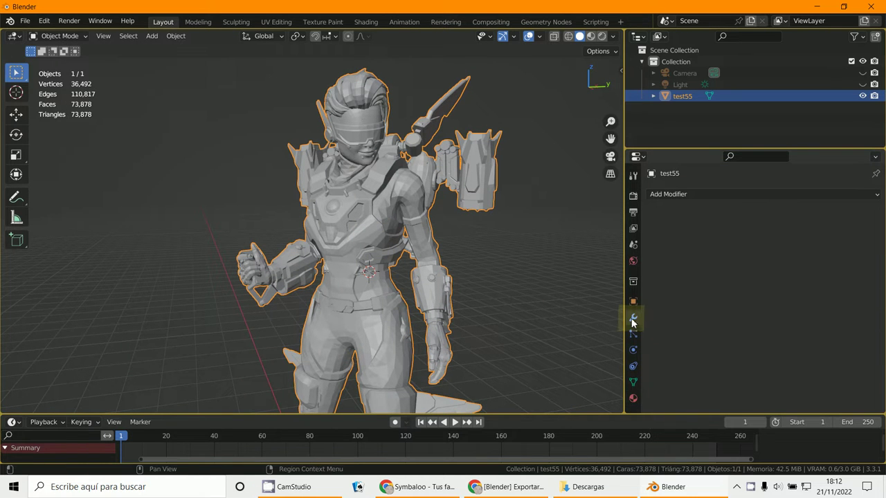
pyautogui.click(702, 196)
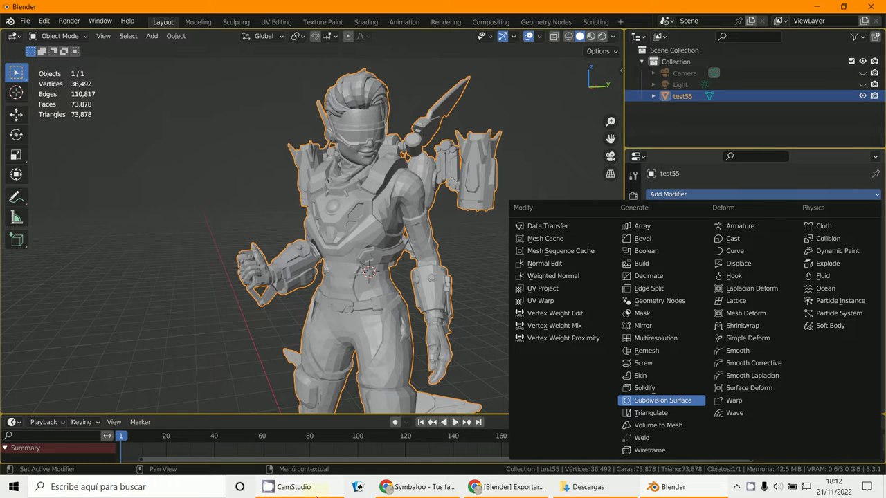
pyautogui.click(305, 487)
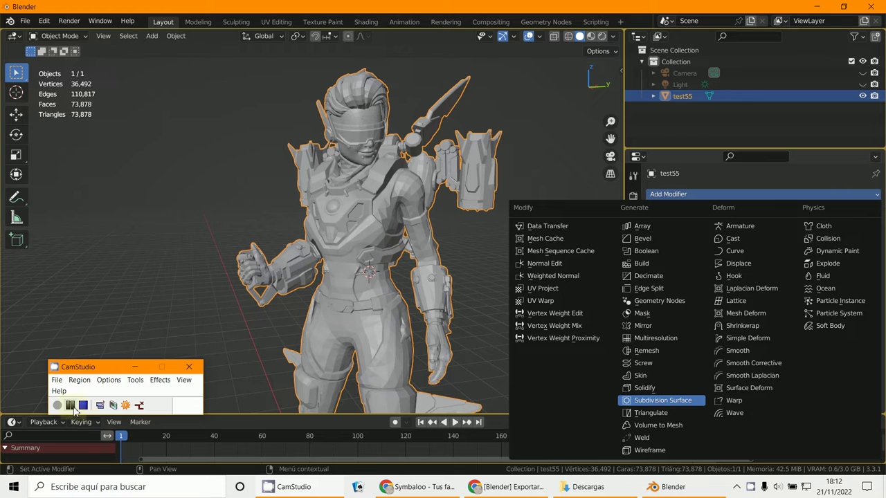
pyautogui.click(70, 407)
pyautogui.hotkey('ctrl', '2')
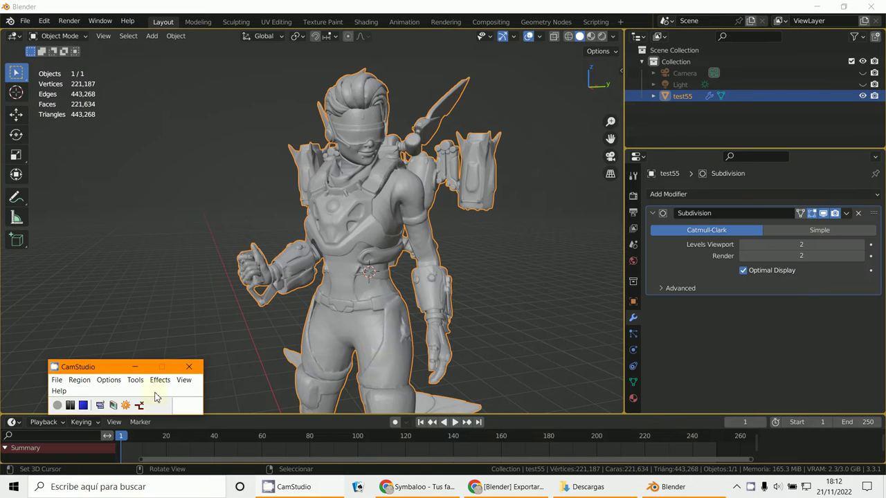
# Examine the subdivided mesh around the figure's shoulder, shoulder strap and collar from both sides
pyautogui.scroll(6, 391, 366)
pyautogui.moveTo(440, 275); pyautogui.dragTo(457, 354, button='middle')
pyautogui.scroll(-4, 386, 315)
pyautogui.scroll(2, 492, 283)
pyautogui.scroll(3, 411, 310)
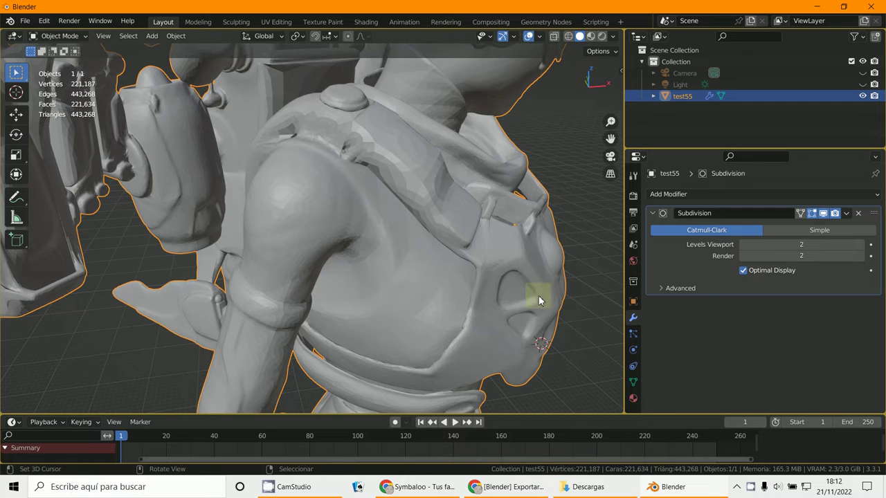
pyautogui.moveTo(495, 323); pyautogui.dragTo(298, 288, button='middle')
pyautogui.scroll(2, 287, 323)
pyautogui.scroll(3, 275, 300)
pyautogui.moveTo(305, 258); pyautogui.dragTo(314, 258, button='middle')
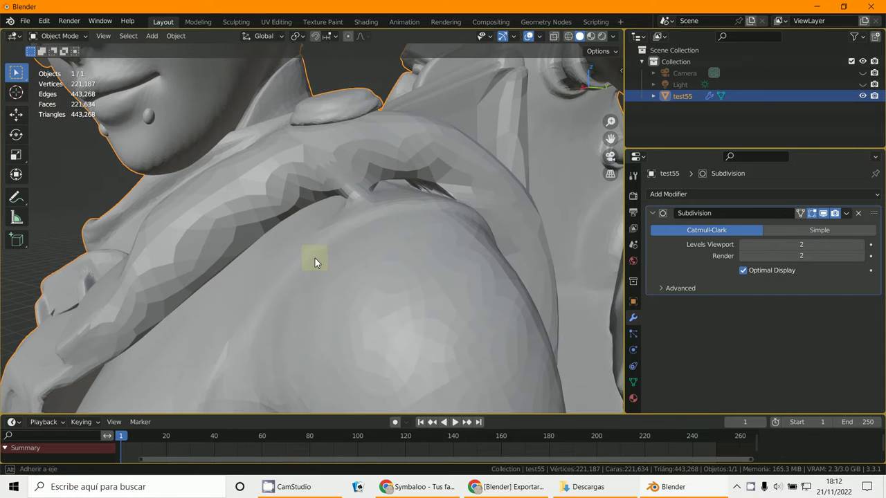
pyautogui.scroll(2, 321, 247)
pyautogui.scroll(-3, 372, 197)
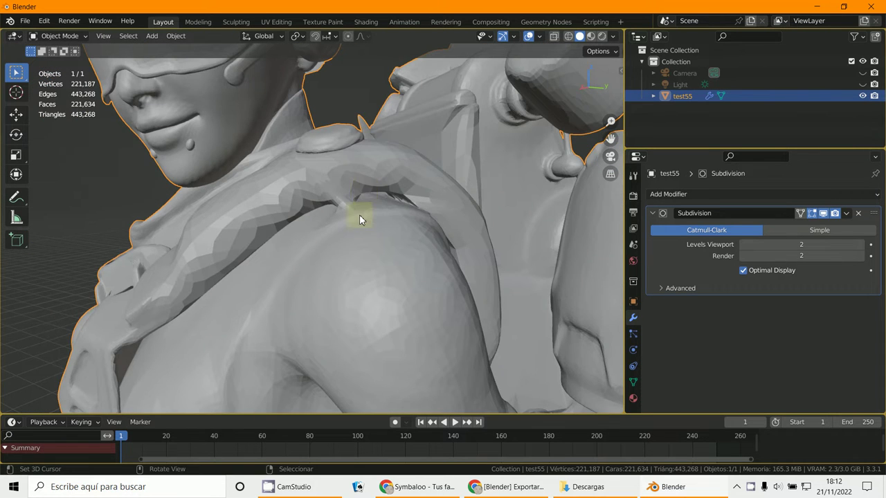
pyautogui.moveTo(359, 215); pyautogui.dragTo(557, 227, button='middle')
pyautogui.scroll(3, 557, 227)
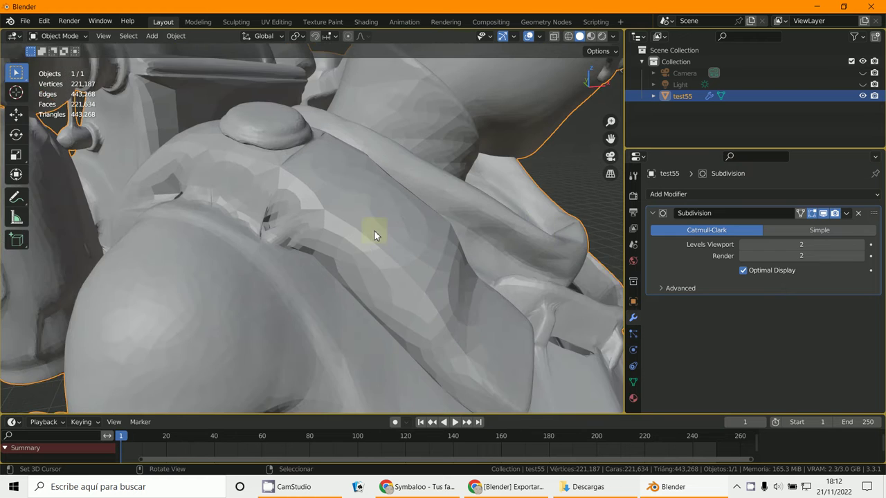
pyautogui.moveTo(374, 231); pyautogui.dragTo(343, 214, button='middle')
# Put test55 in Edit Mode and deselect all geometry to inspect the shoulder strap's mesh
pyautogui.click(60, 36)
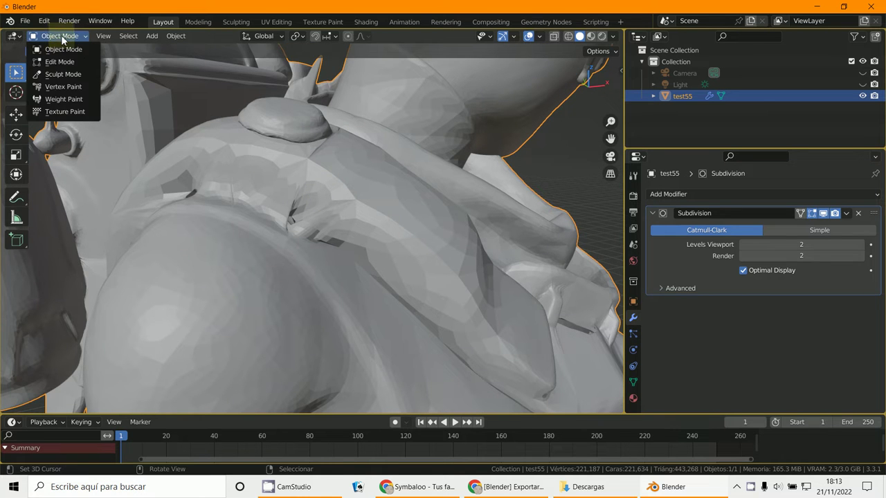
pyautogui.click(56, 62)
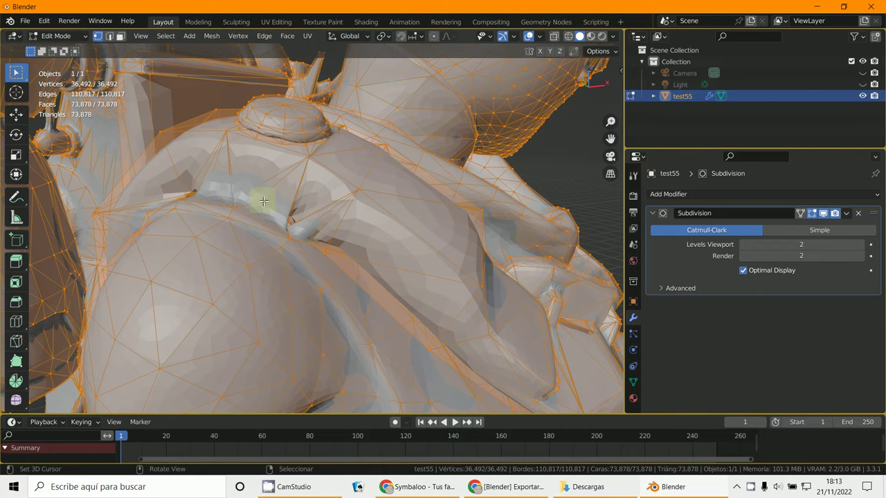
pyautogui.hotkey('alt', 'a')
pyautogui.scroll(4, 298, 215)
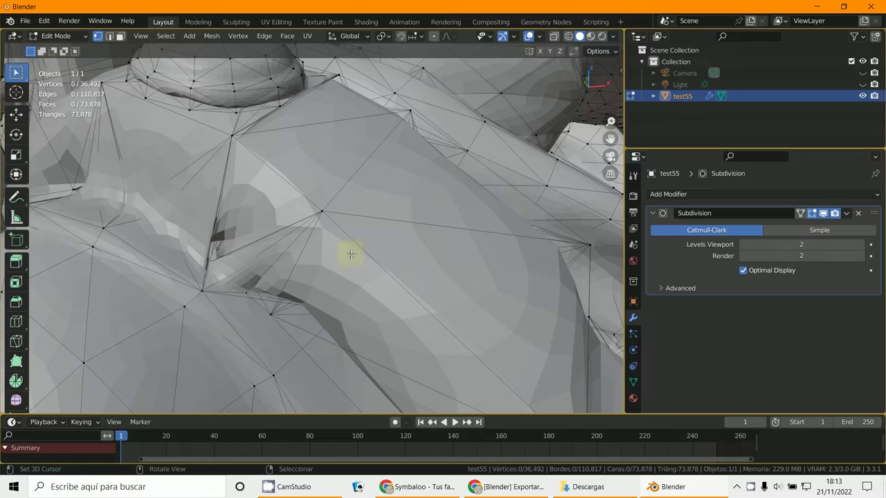
# Turn off the Subdivision modifier's viewport display and hide the vertex at the strap's inner corner beside the shoulder
pyautogui.click(823, 213)
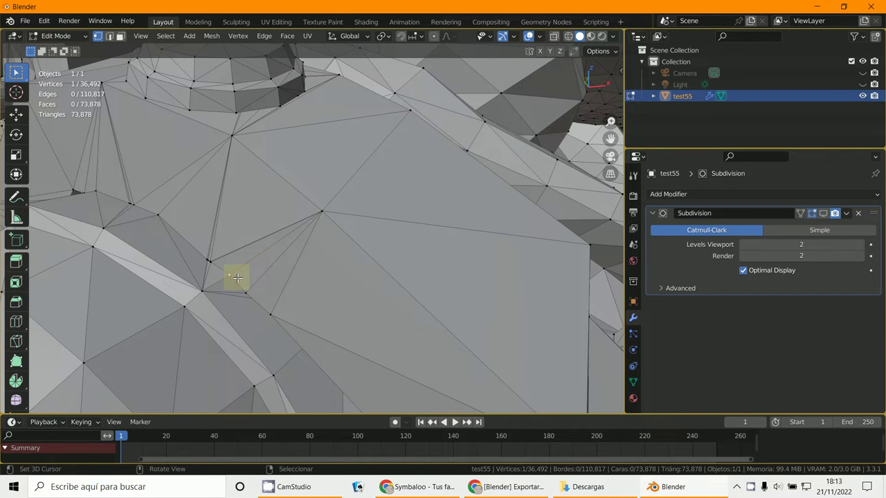
pyautogui.press('h')
pyautogui.moveTo(227, 272); pyautogui.dragTo(257, 273, button='middle')
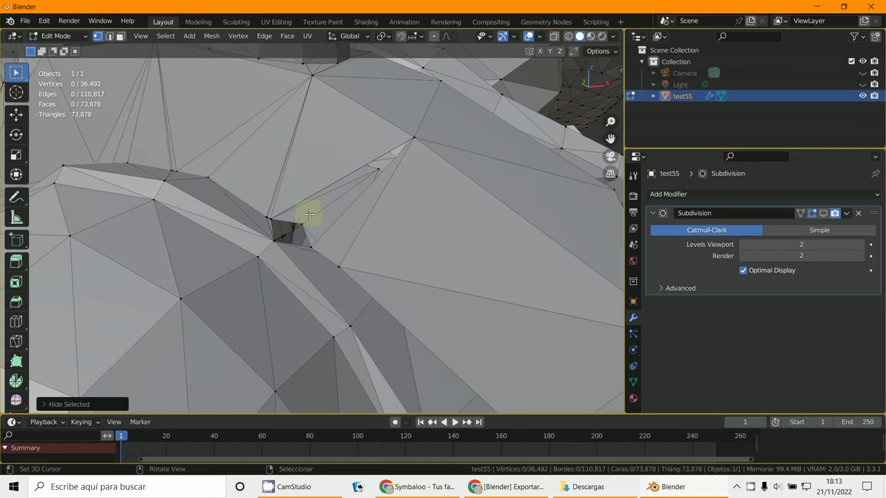
pyautogui.moveTo(309, 215); pyautogui.dragTo(323, 233, button='middle')
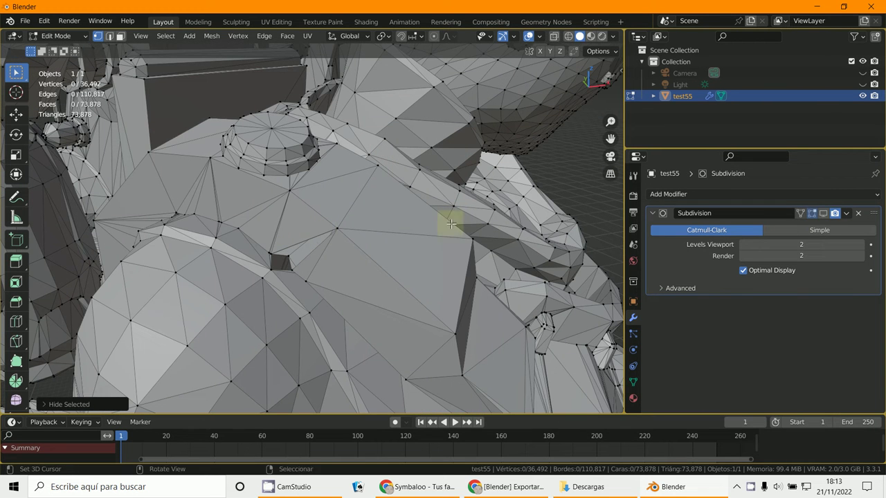
# Turn the Subdivision modifier's viewport display back on and reveal the hidden shoulder strap geometry
pyautogui.click(823, 213)
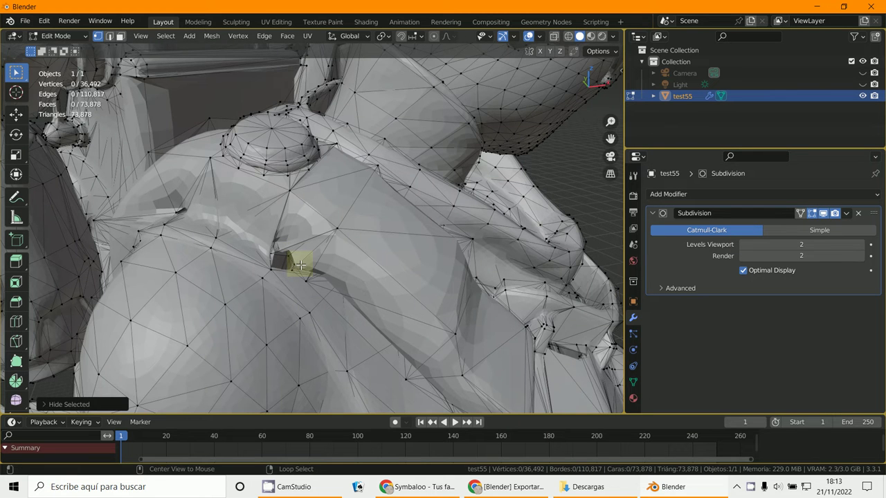
pyautogui.hotkey('alt', 'h')
pyautogui.scroll(4, 299, 273)
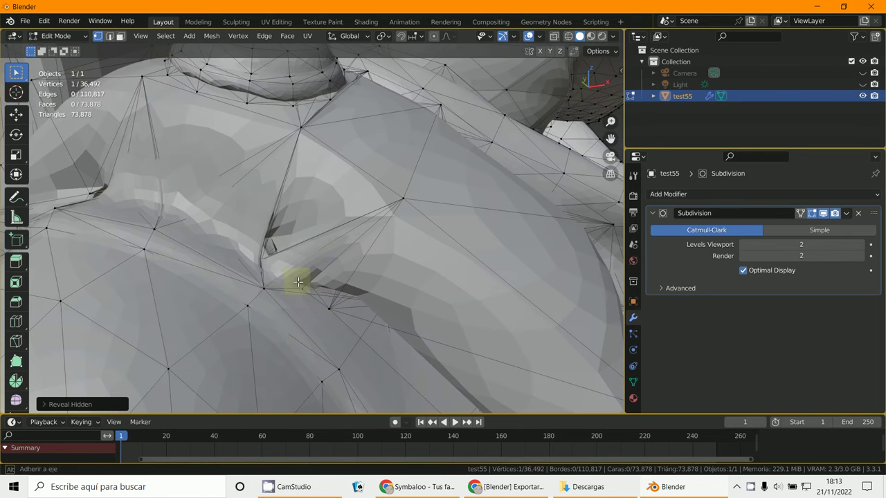
pyautogui.scroll(-4, 302, 259)
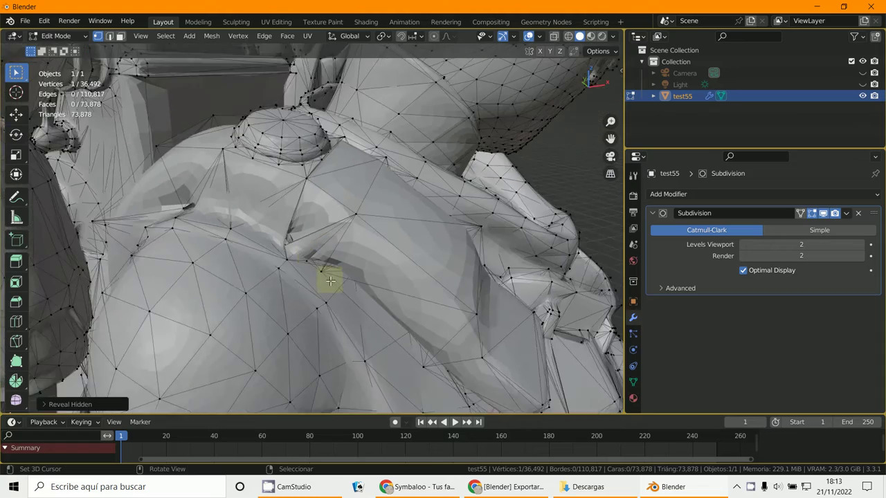
# Leave mesh editing of test55 by returning it to Object Mode
pyautogui.moveTo(328, 278); pyautogui.dragTo(277, 279, button='middle')
pyautogui.scroll(-4, 276, 280)
pyautogui.moveTo(372, 302); pyautogui.dragTo(310, 239, button='middle')
pyautogui.scroll(2, 403, 289)
pyautogui.click(61, 36)
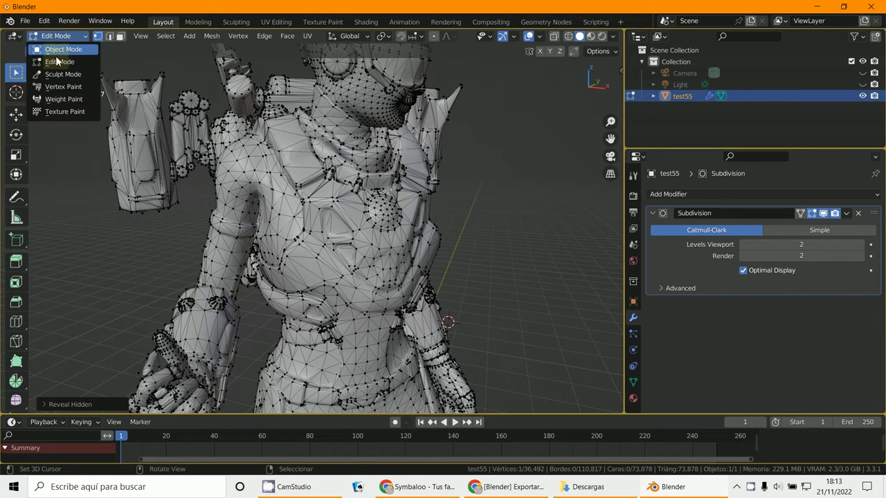
pyautogui.click(62, 52)
# Switch test55 to Sculpt Mode
pyautogui.moveTo(360, 240); pyautogui.dragTo(477, 270, button='middle')
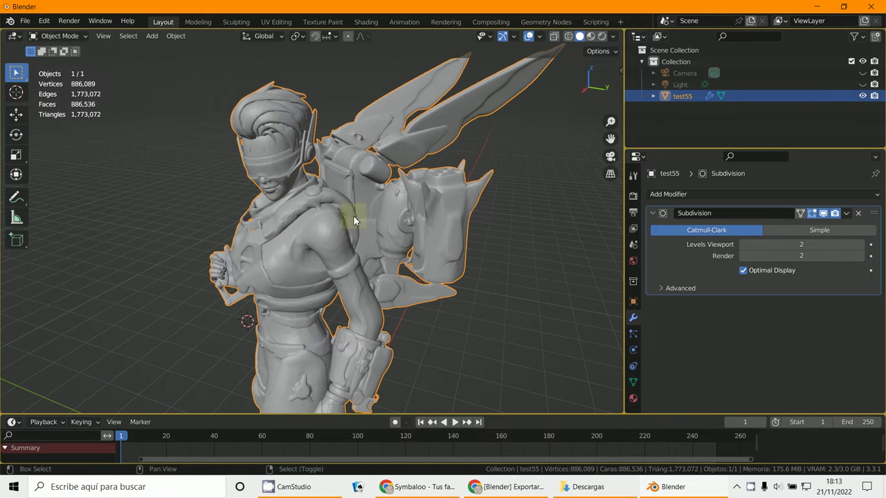
pyautogui.keyDown('shift'); pyautogui.moveTo(352, 215); pyautogui.dragTo(306, 271, button='middle'); pyautogui.keyUp('shift')
pyautogui.scroll(2, 321, 265)
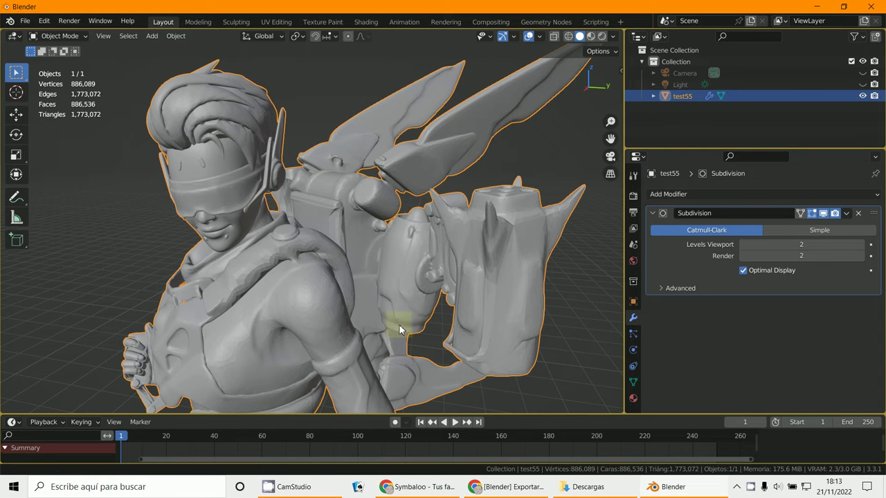
pyautogui.moveTo(395, 326); pyautogui.dragTo(353, 261, button='middle')
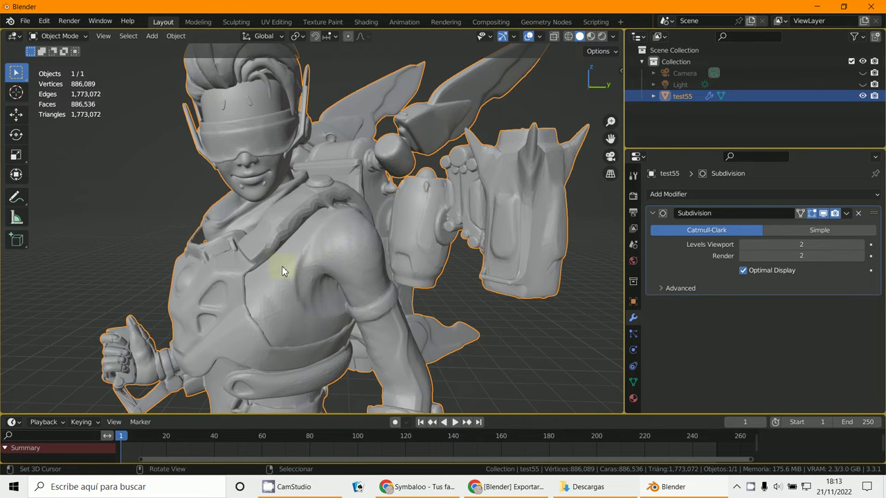
pyautogui.click(61, 36)
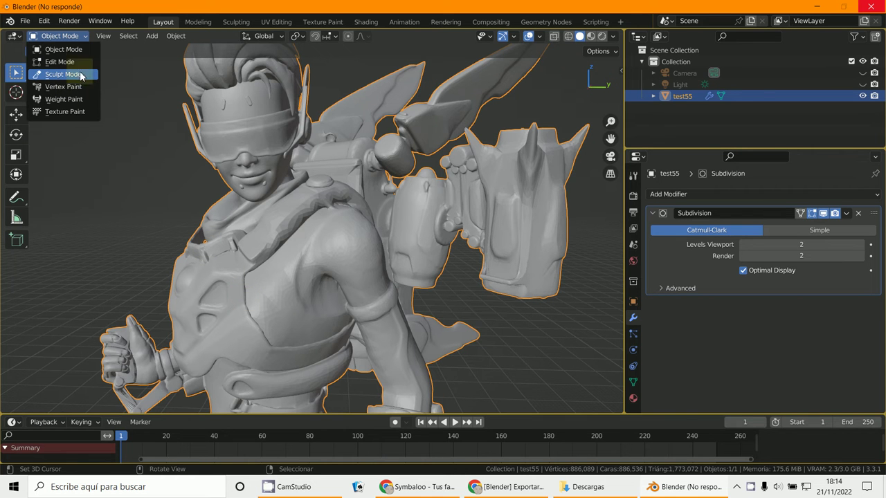
pyautogui.click(59, 53)
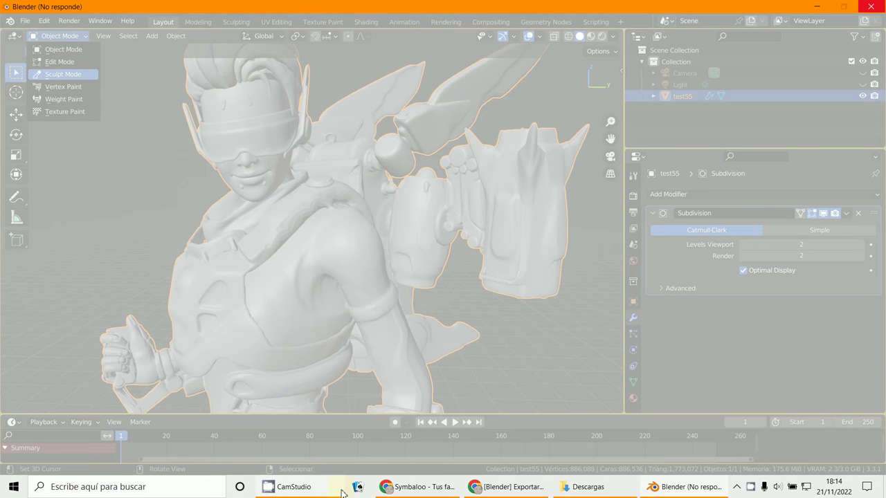
pyautogui.click(294, 487)
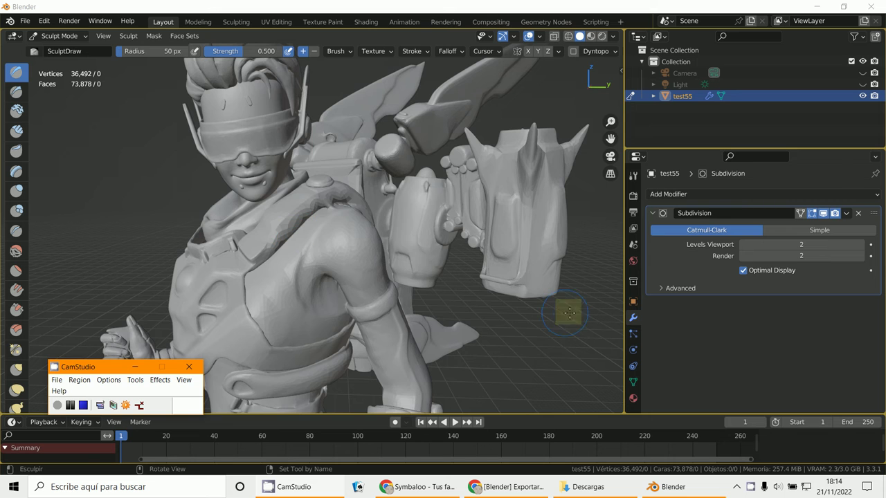
# Choose the Smooth sculpting brush for the area around the figure's neck and collar
pyautogui.scroll(3, 330, 241)
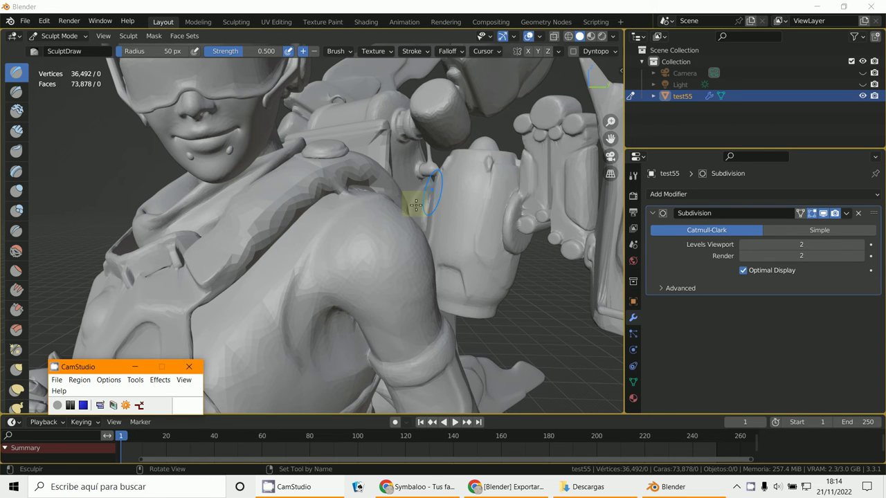
pyautogui.scroll(-4, 301, 182)
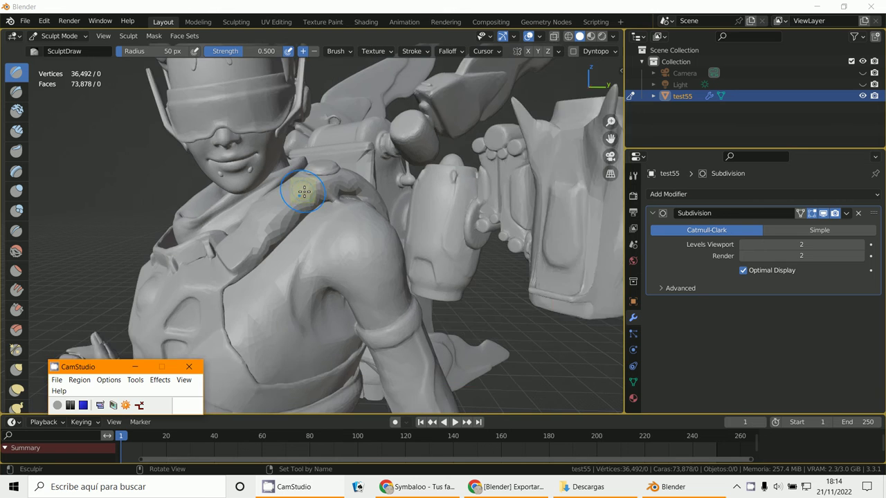
pyautogui.scroll(3, 363, 225)
pyautogui.scroll(-6, 386, 227)
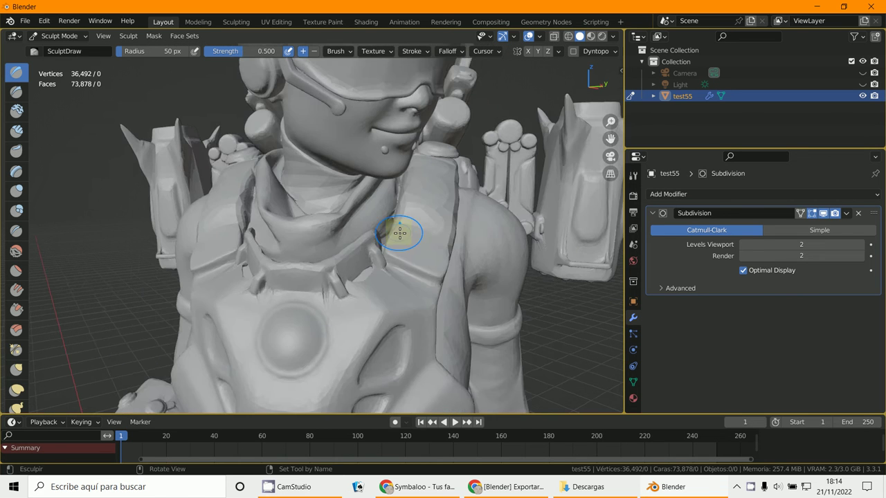
pyautogui.scroll(-1, 394, 235)
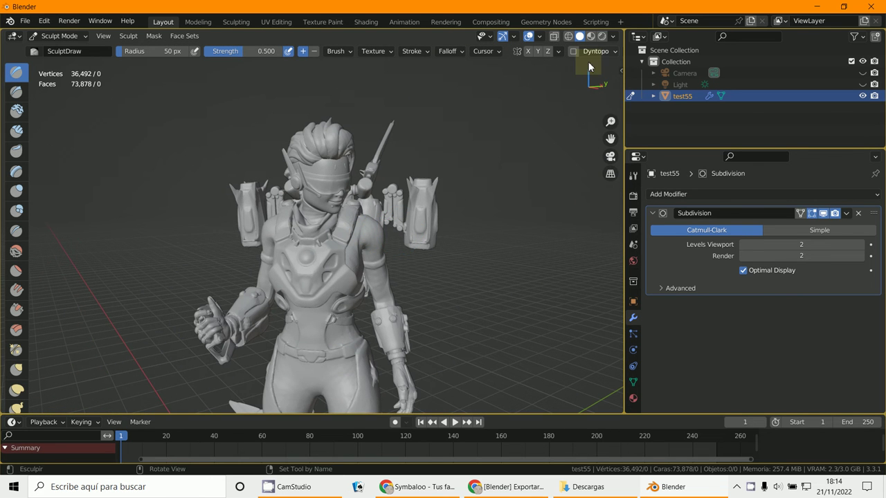
pyautogui.moveTo(503, 326)
pyautogui.mouseDown(button='middle')
pyautogui.moveTo(401, 283)
pyautogui.moveTo(422, 275)
pyautogui.moveTo(511, 280)
pyautogui.mouseUp(button='middle')
pyautogui.scroll(3, 458, 267)
pyautogui.moveTo(411, 259)
pyautogui.mouseDown(button='middle')
pyautogui.moveTo(456, 263)
pyautogui.moveTo(463, 228)
pyautogui.moveTo(403, 279)
pyautogui.moveTo(357, 300)
pyautogui.moveTo(341, 257)
pyautogui.moveTo(338, 309)
pyautogui.moveTo(345, 286)
pyautogui.moveTo(366, 270)
pyautogui.mouseUp(button='middle')
pyautogui.scroll(3, 456, 263)
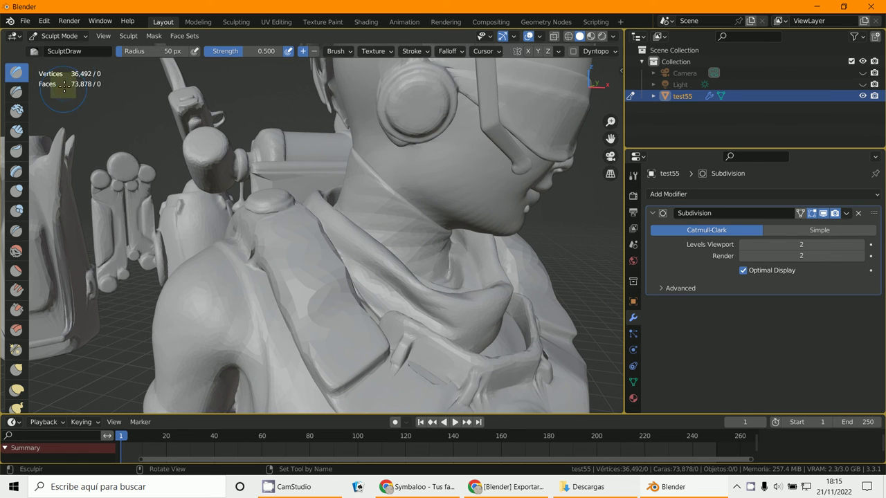
pyautogui.click(16, 252)
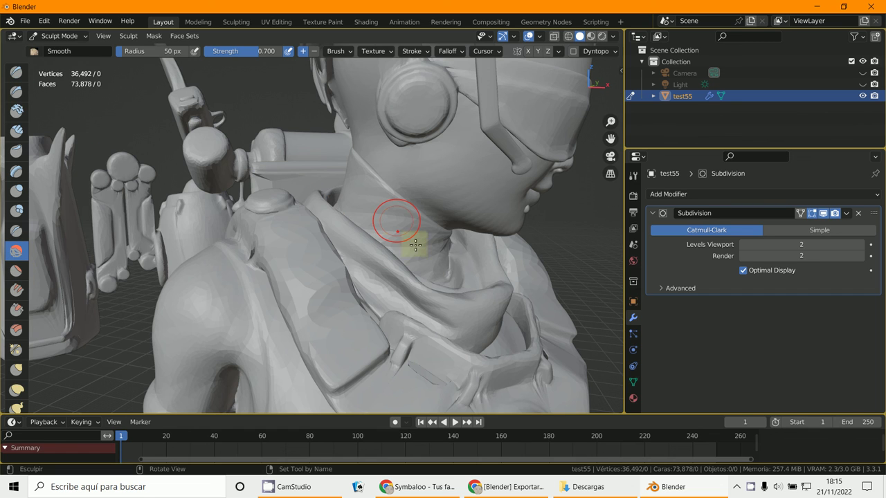